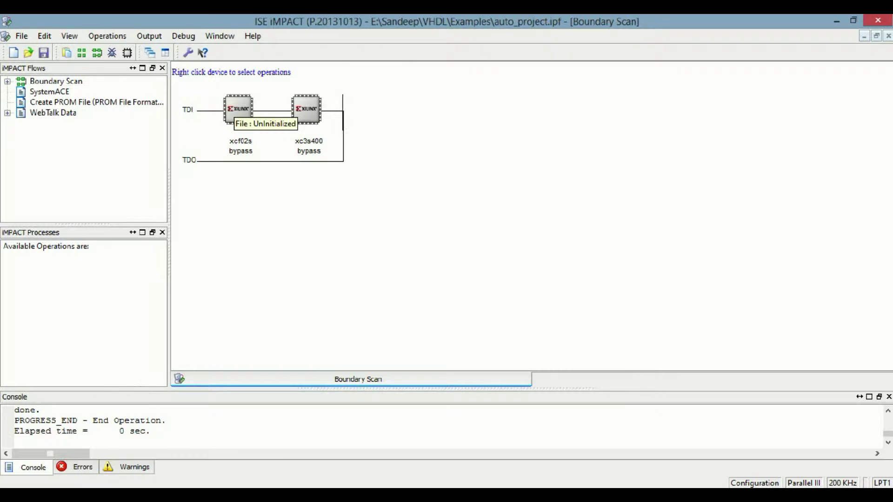
# Step: Re-detect the xcf02s and xc3s400 chain without assigning files, then select the xc3s400
pyautogui.click(4, 483)
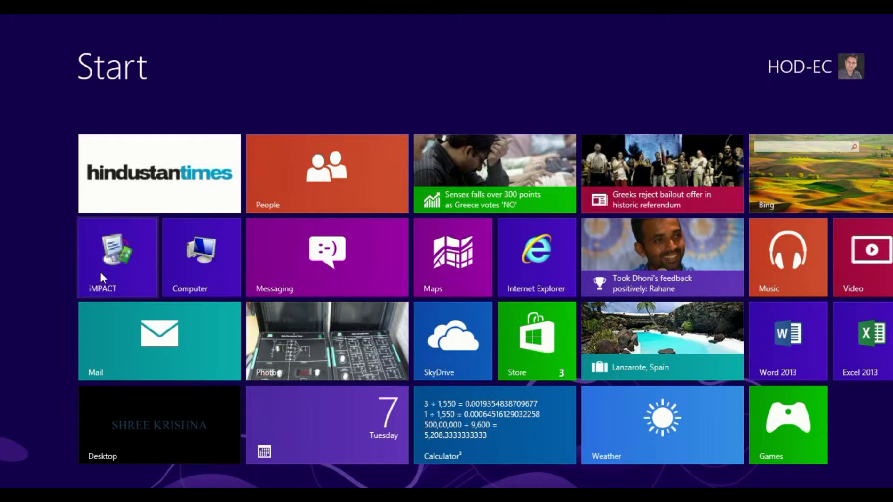
pyautogui.click(4, 483)
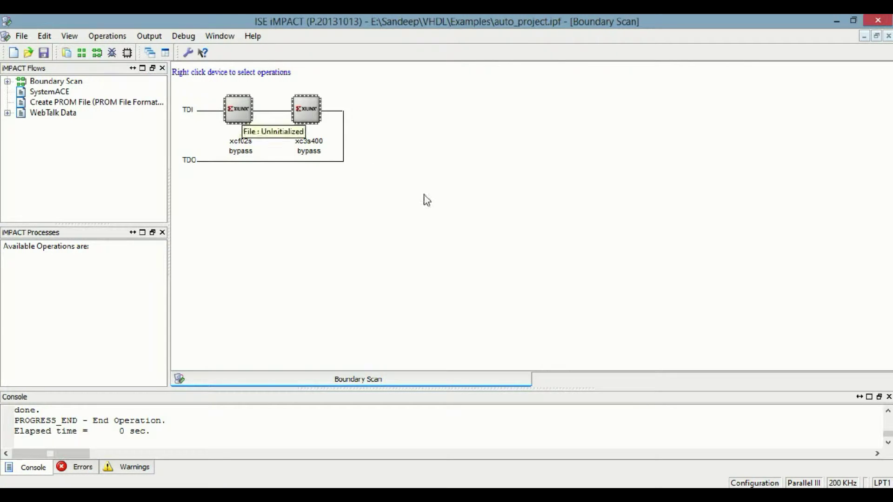
pyautogui.click(98, 56)
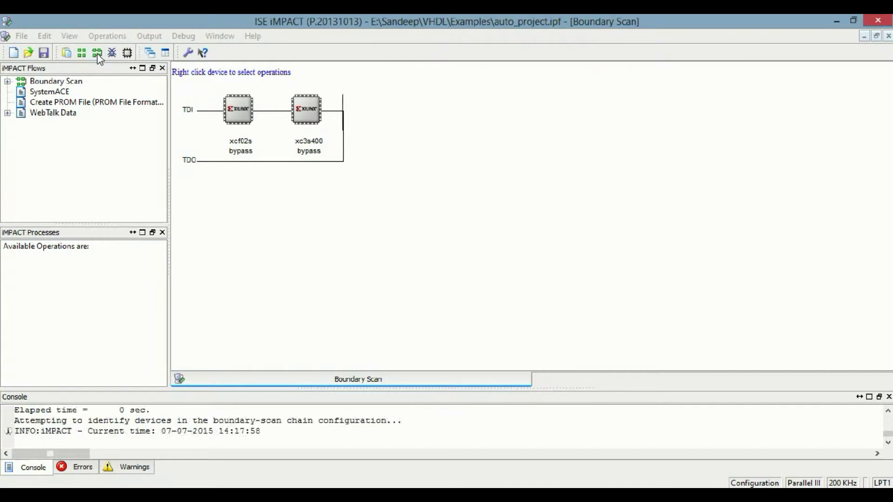
pyautogui.click(410, 265)
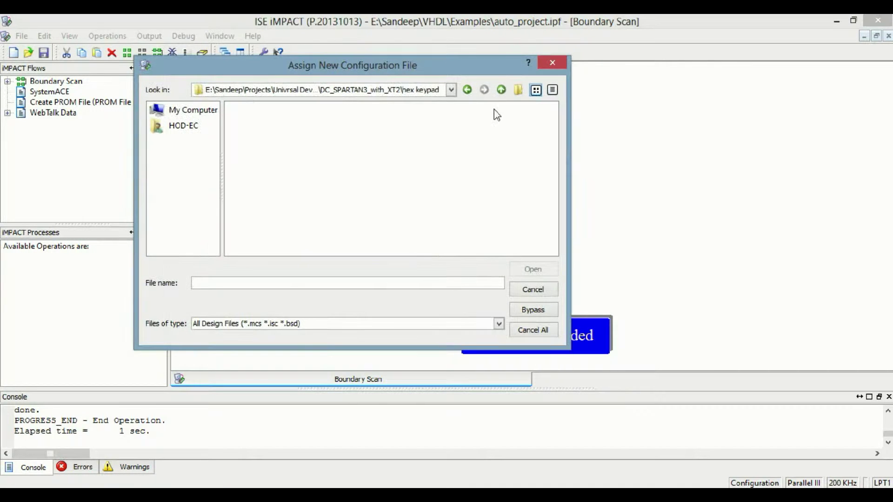
pyautogui.click(552, 65)
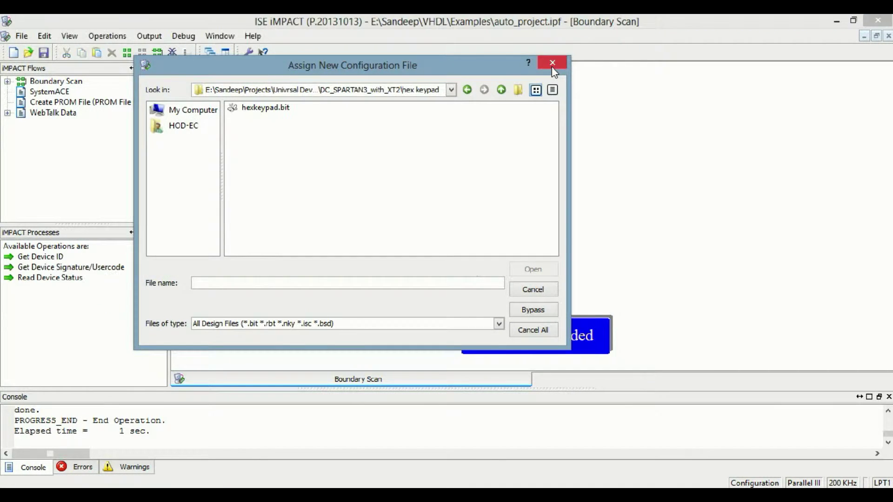
pyautogui.click(635, 186)
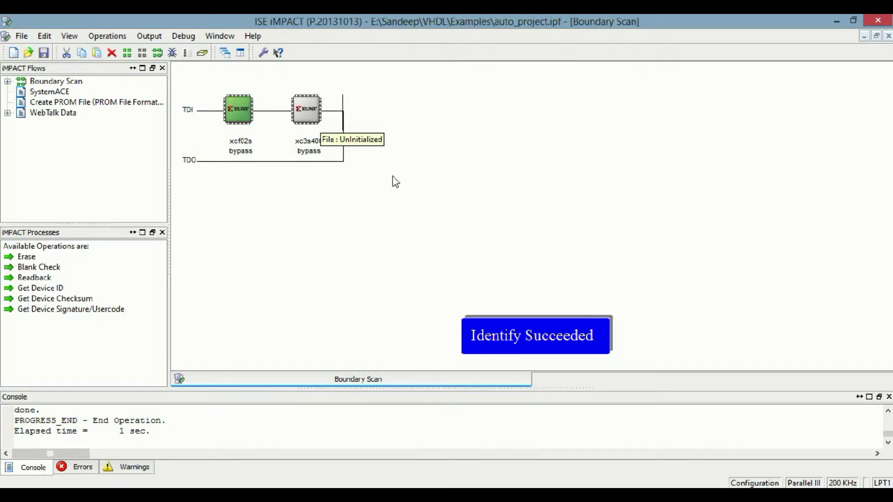
pyautogui.click(309, 112)
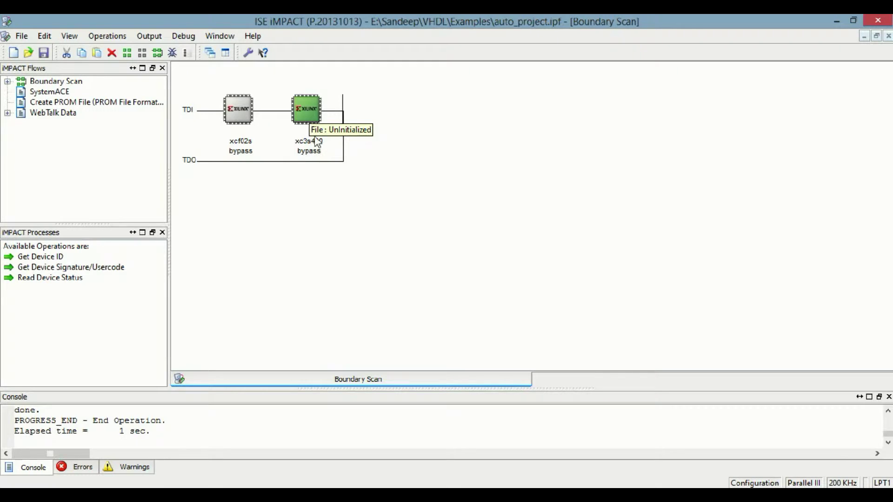
# Step: Assign hexkeypad.bit from the hex keypad folder as the xc3s400's configuration file
pyautogui.rightClick(302, 105)
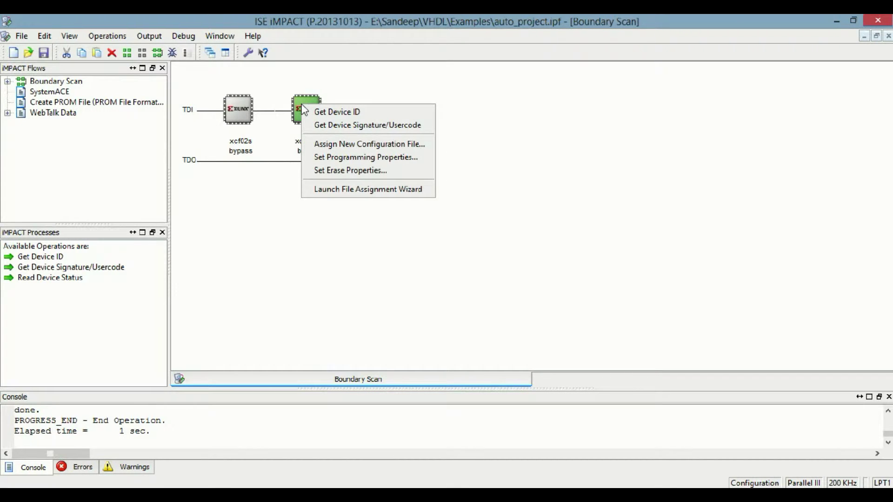
pyautogui.click(334, 146)
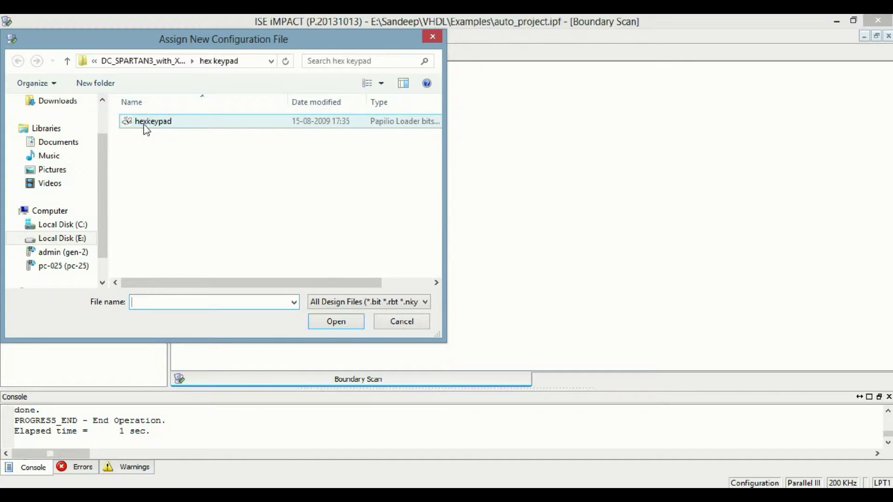
pyautogui.click(146, 129)
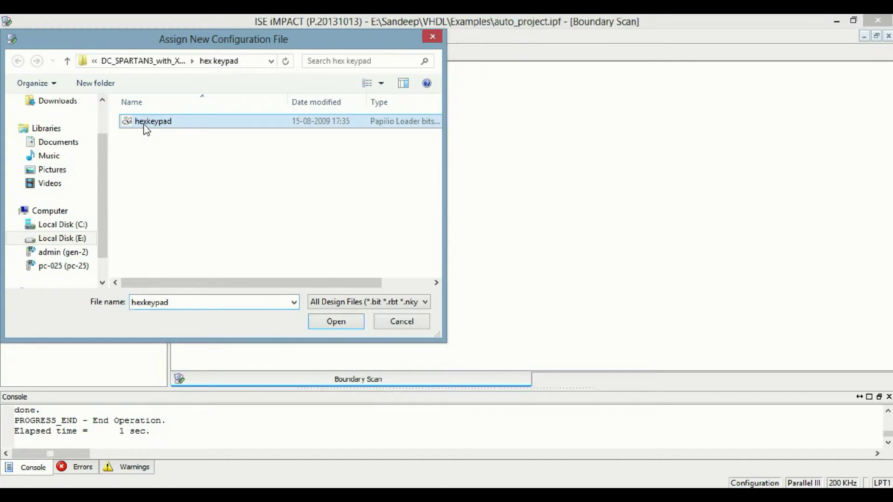
pyautogui.click(332, 323)
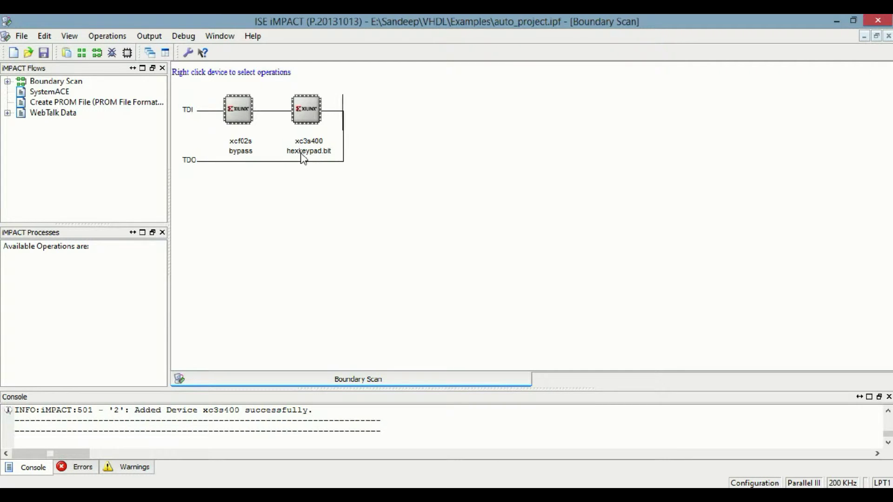
# Step: Program the xc3s400 with hexkeypad.bit, accepting the Device Programming Properties unchanged
pyautogui.click(310, 110)
pyautogui.rightClick(309, 110)
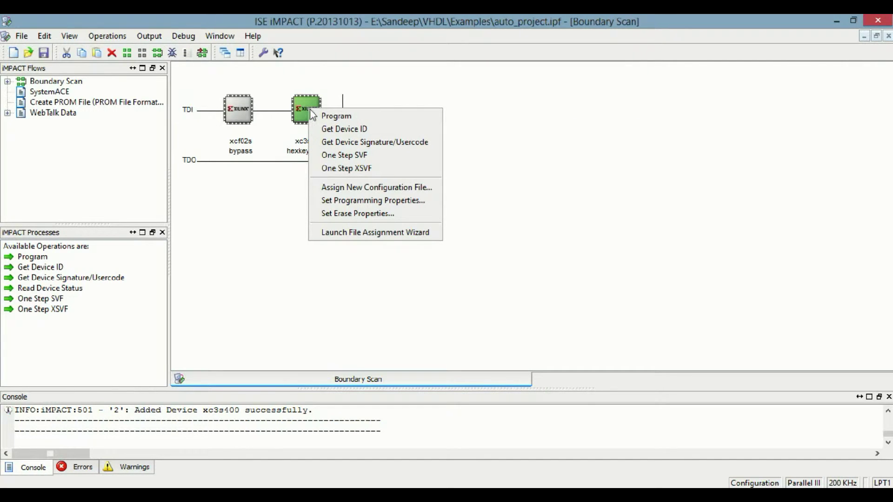
pyautogui.click(332, 118)
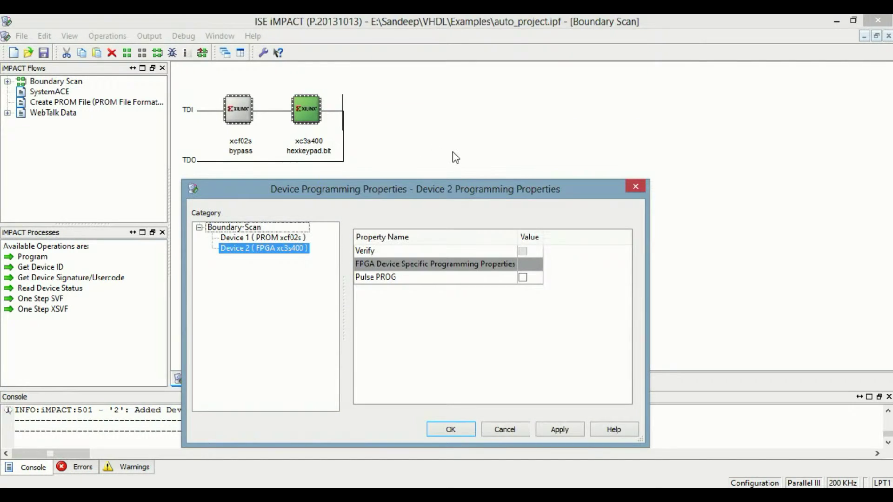
pyautogui.click(559, 430)
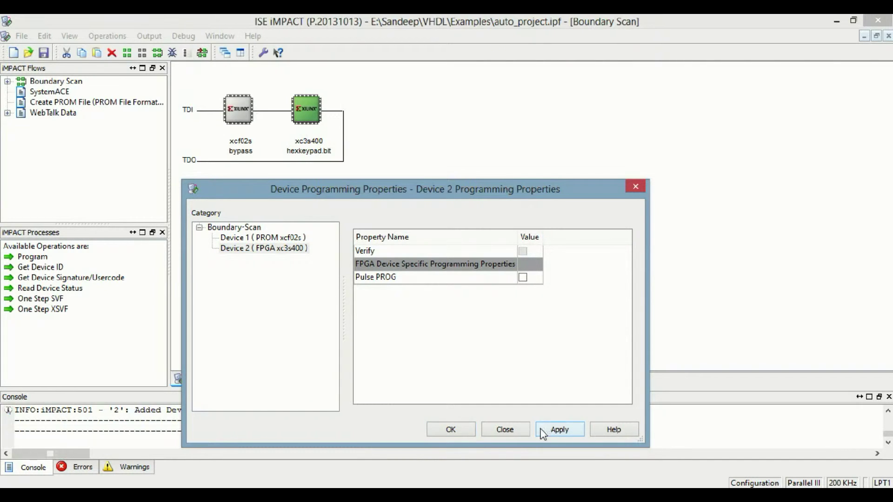
pyautogui.click(453, 430)
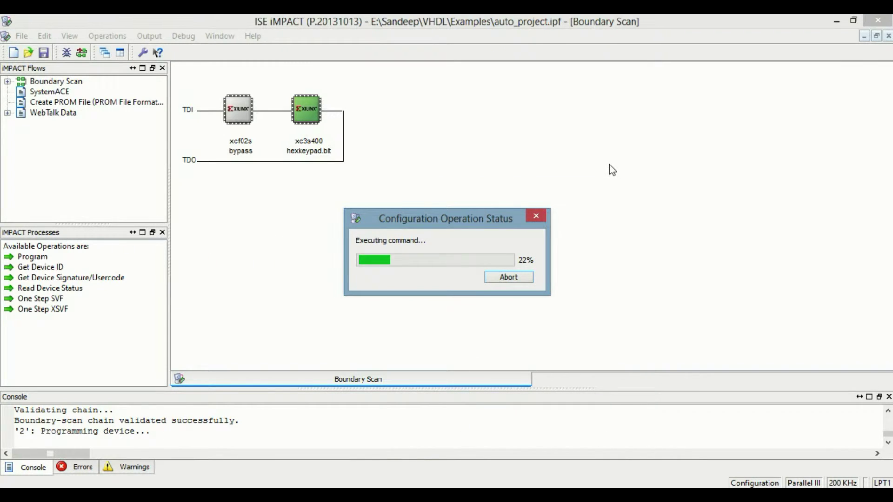